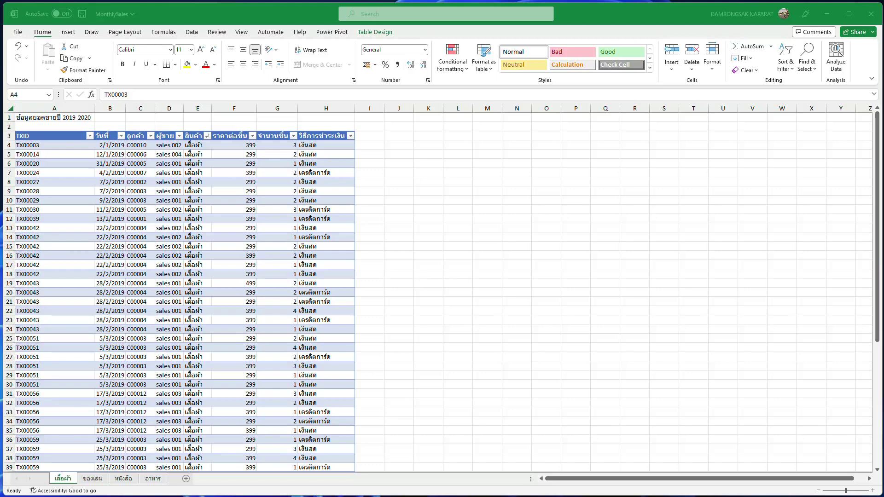
Step: Look through the เสื้อผ้า, หนังสือ and อาหาร sheets, then check the title cell A1 on the เสื้อผ้า sheet
click(65, 480)
click(123, 479)
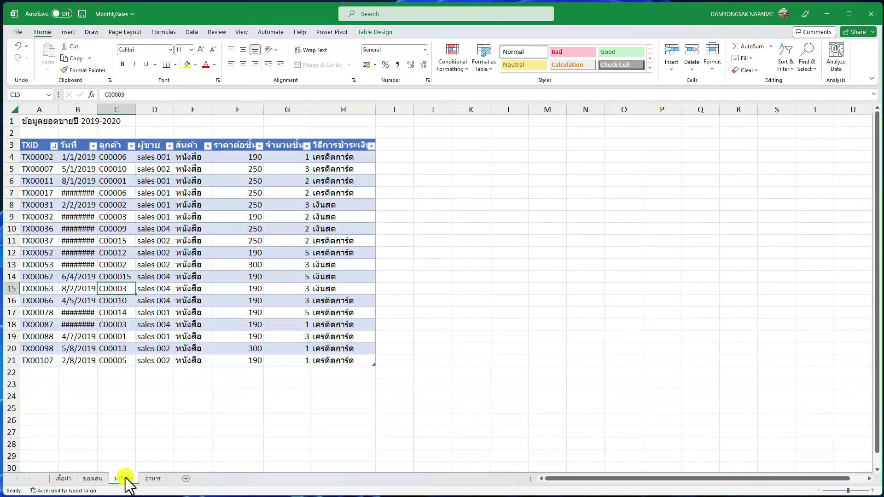
click(154, 479)
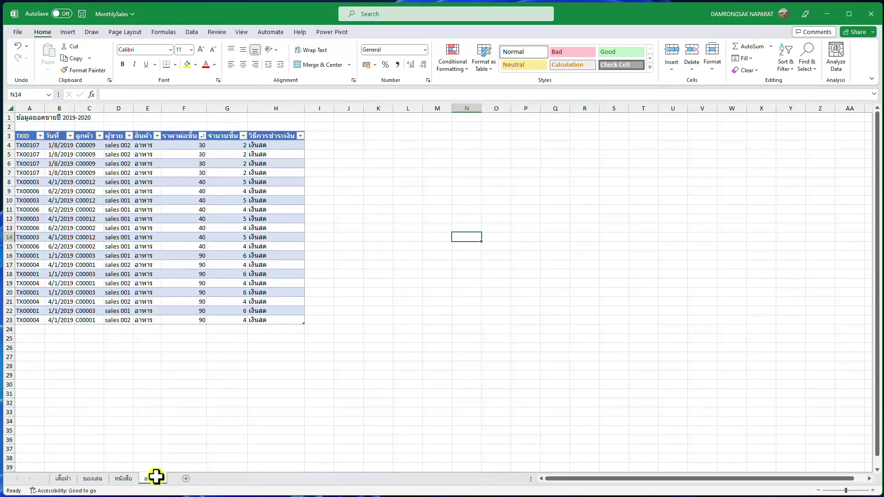
click(63, 479)
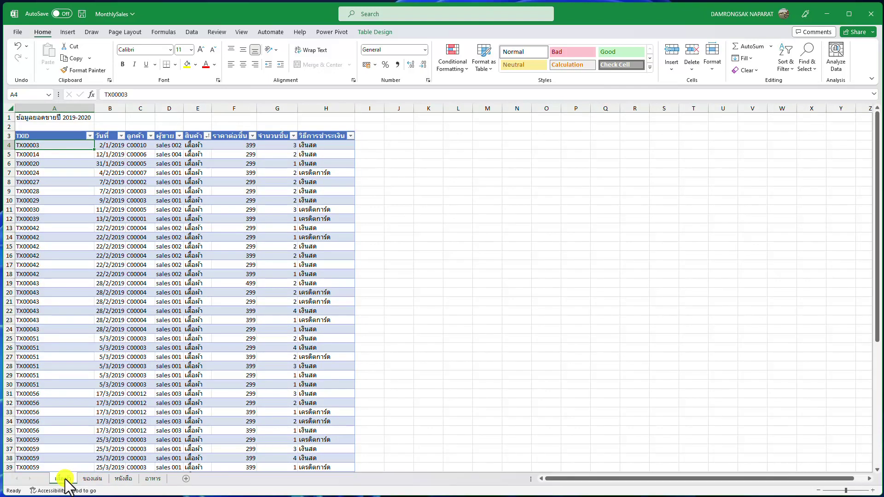
click(36, 119)
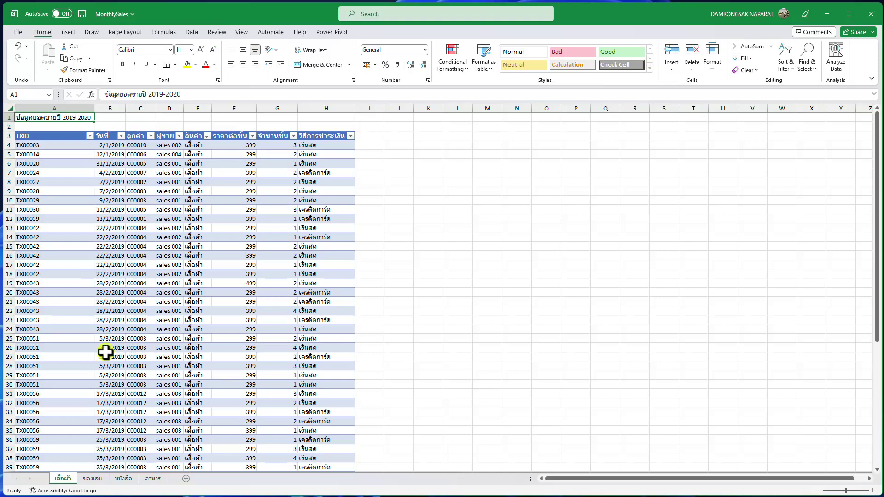
Step: Auto-fit the widths of columns B through H on the ของเล่น sheet
click(90, 479)
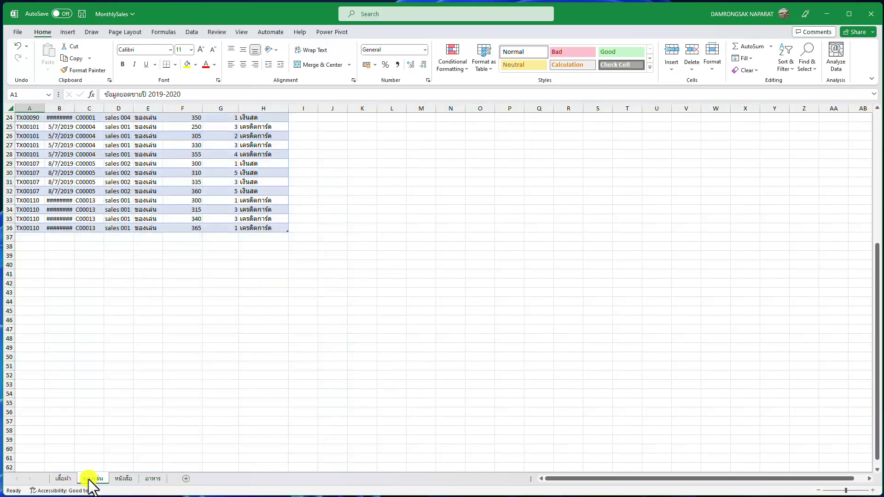
scroll(133, 416, up, 8)
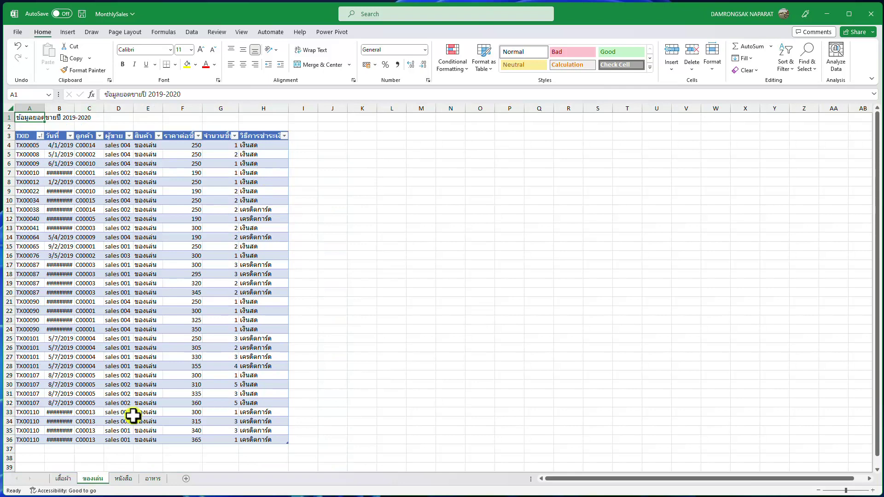
double_click(75, 109)
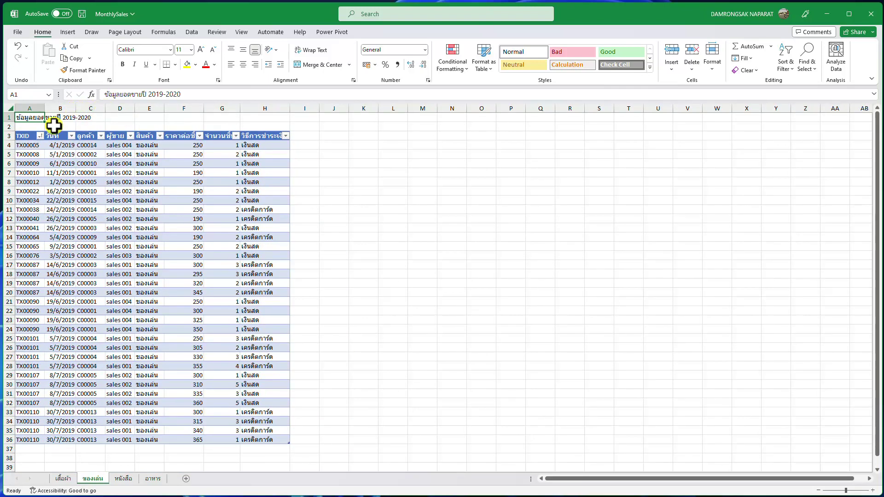
double_click(106, 109)
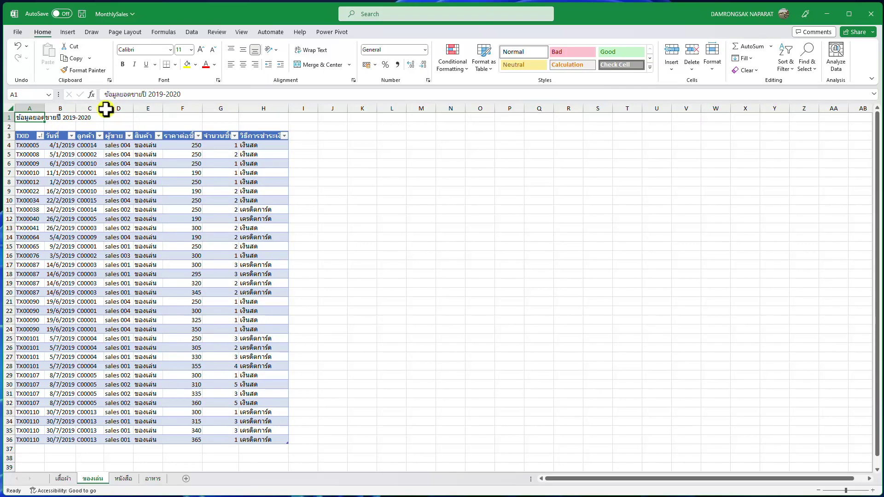
double_click(132, 108)
double_click(162, 109)
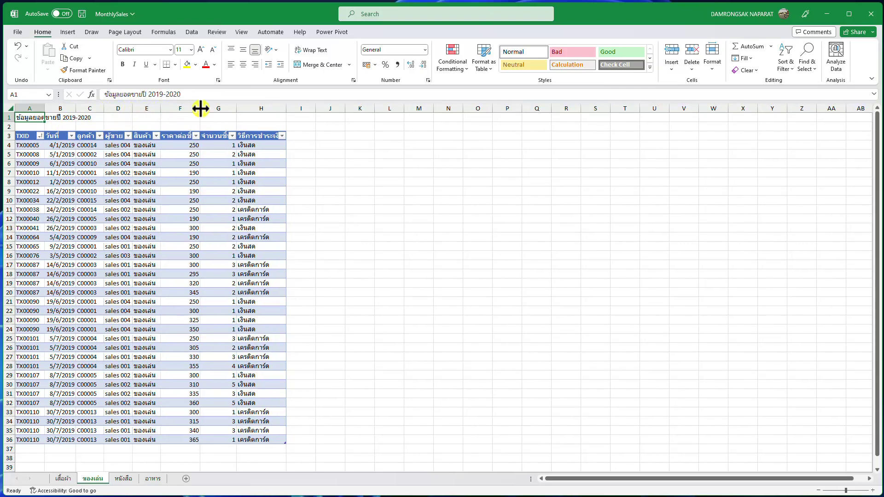
double_click(201, 109)
double_click(242, 109)
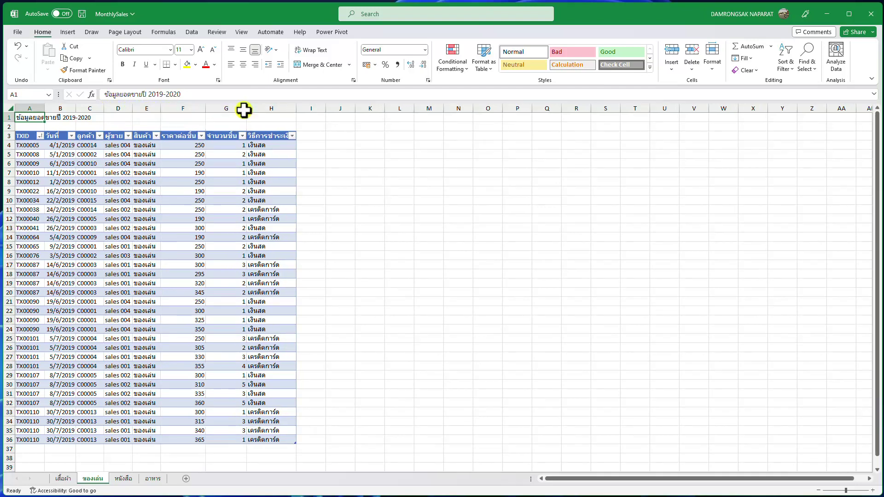
double_click(297, 108)
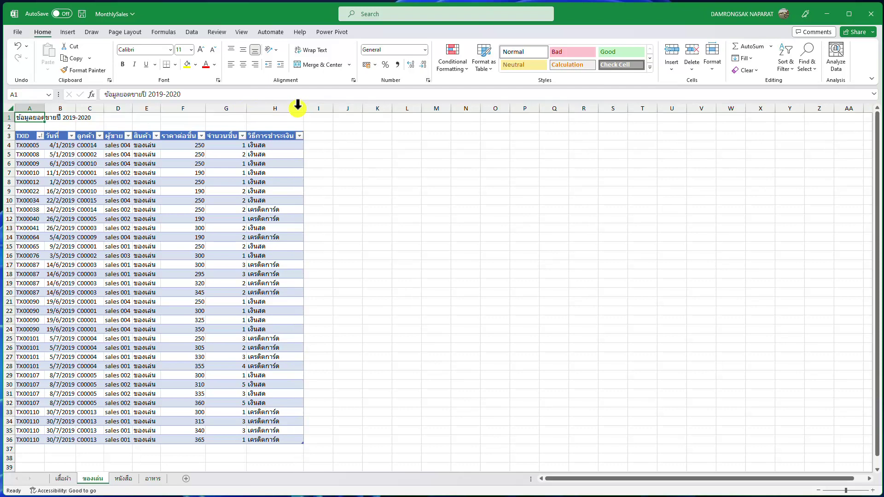
Step: Auto-fit the วันที่ date column on the หนังสือ and อาหาร sheets
click(125, 478)
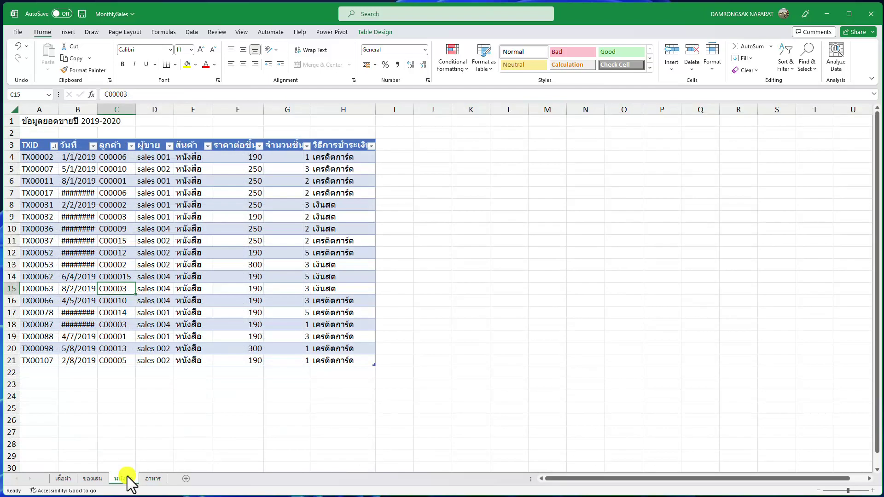
double_click(97, 109)
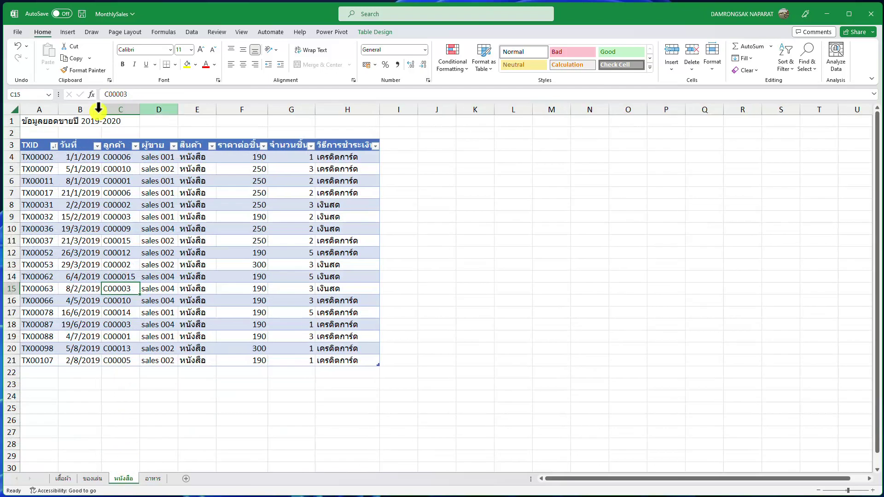
click(154, 479)
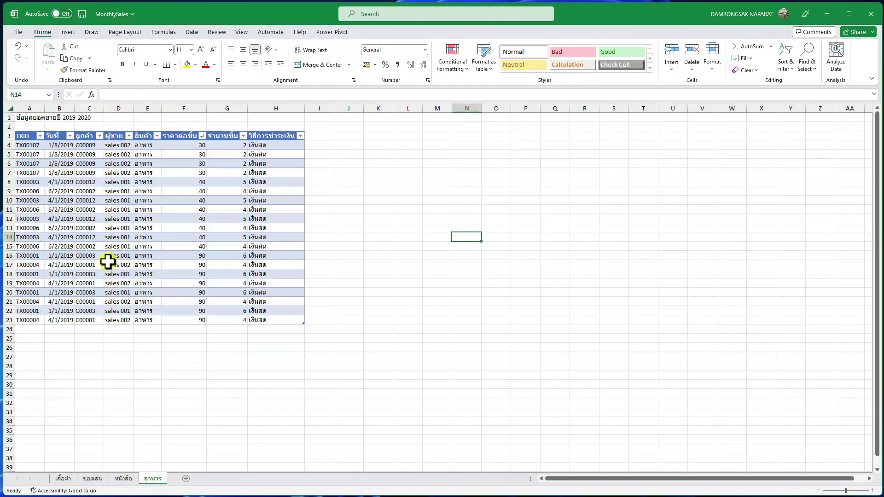
double_click(74, 107)
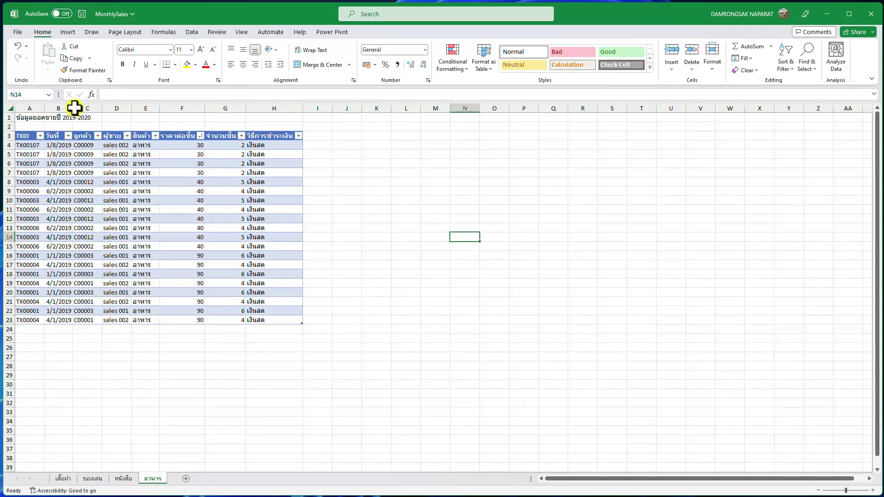
click(158, 109)
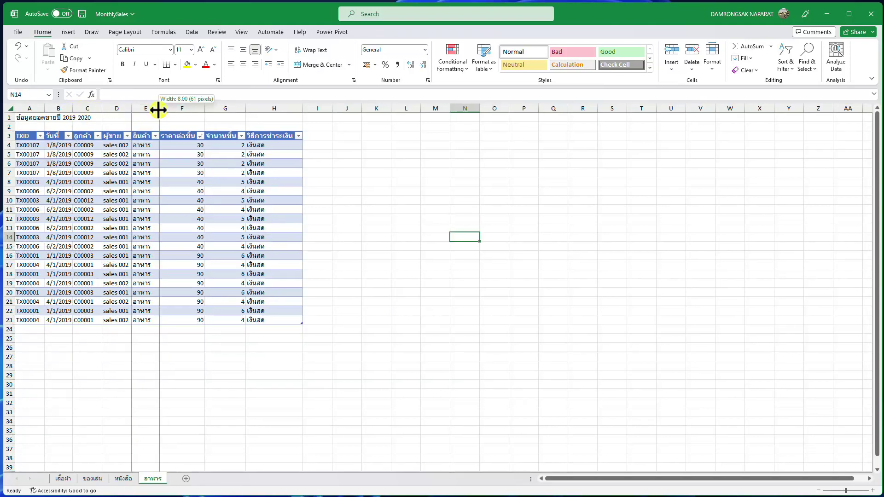
Step: Examine the สินค้า column entries on the อาหาร, หนังสือ and ของเล่น sheets
drag(139, 144, 141, 318)
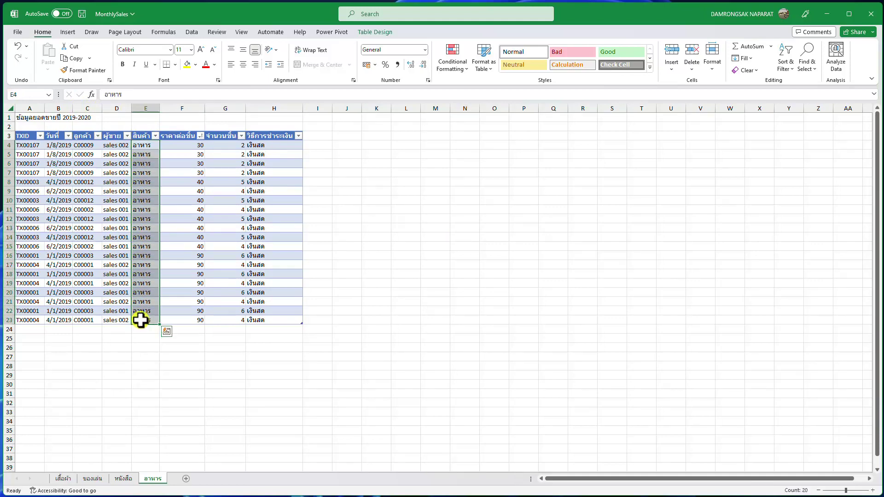
click(123, 479)
drag(192, 157, 194, 355)
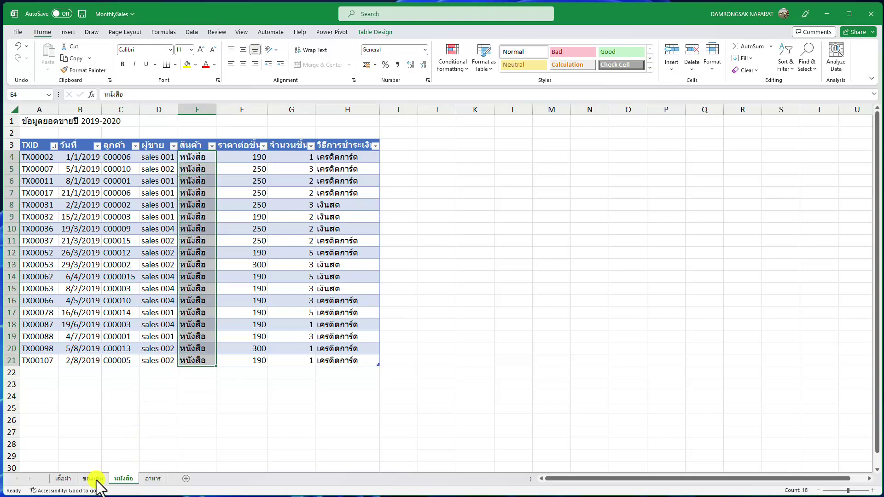
click(93, 479)
drag(146, 145, 142, 437)
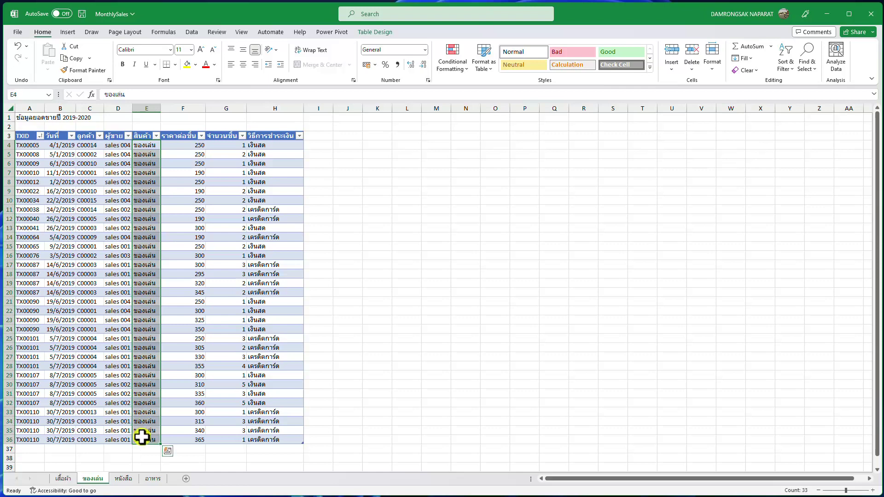
Step: Go through all four product sheets, then examine the สินค้า column entries on the เสื้อผ้า sheet
click(65, 479)
click(92, 478)
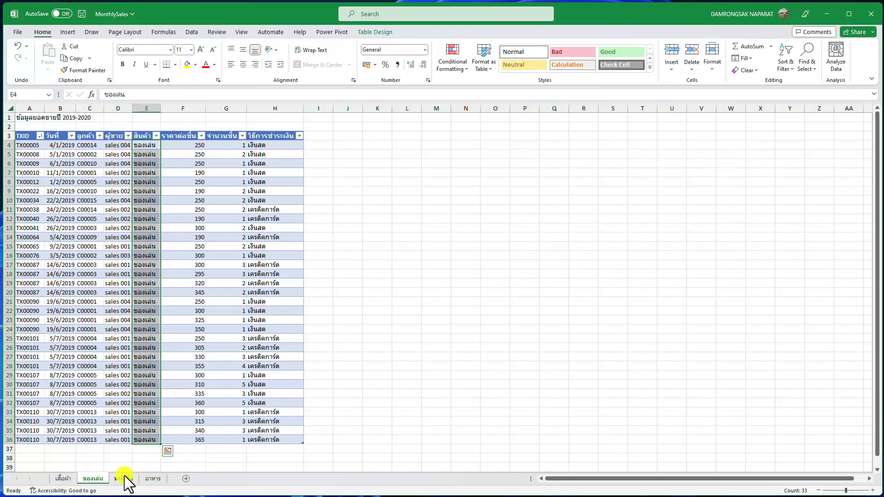
click(124, 479)
click(152, 479)
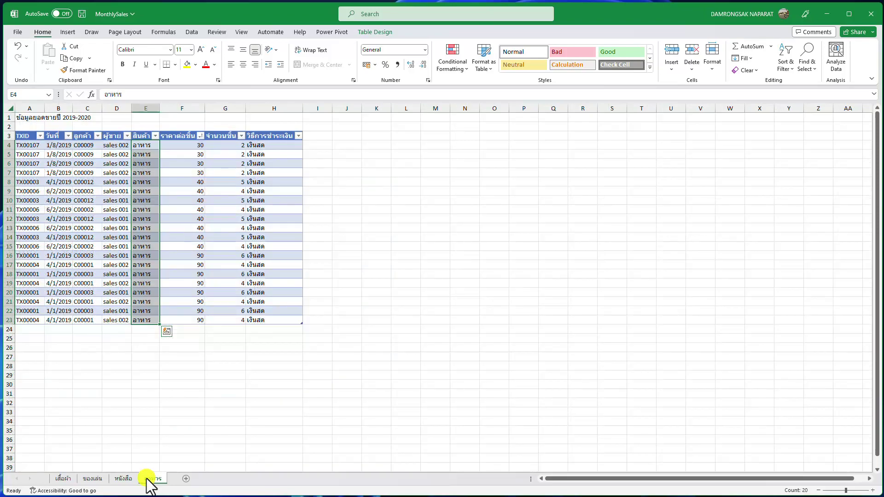
click(124, 479)
click(92, 479)
click(64, 479)
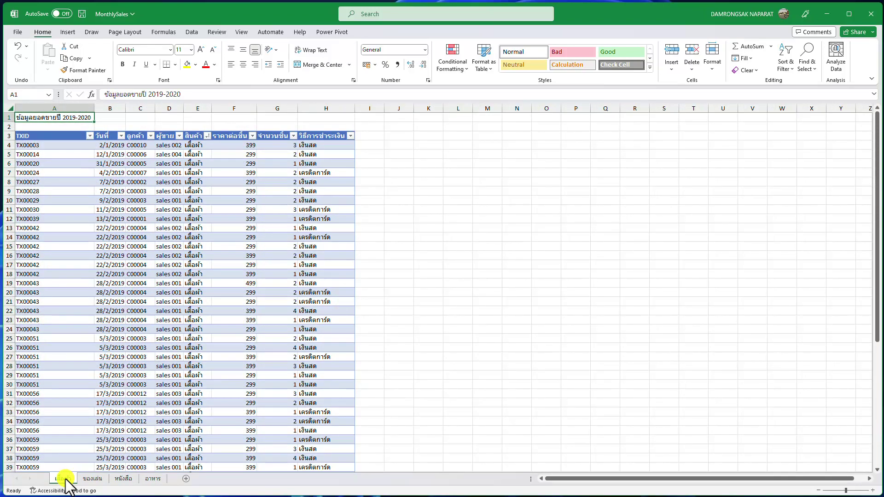
drag(191, 145, 198, 442)
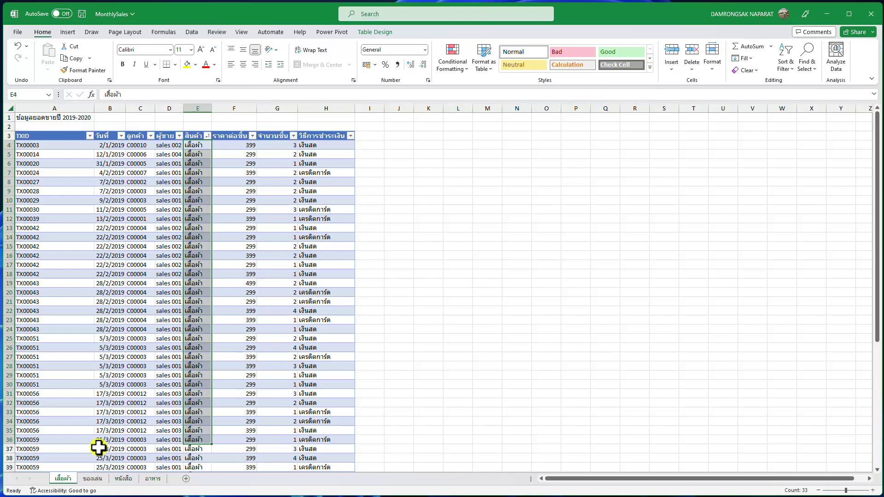
Step: Examine the sales table on the เสื้อผ้า sheet and the individual fields of its first record in row 4
drag(48, 135, 339, 465)
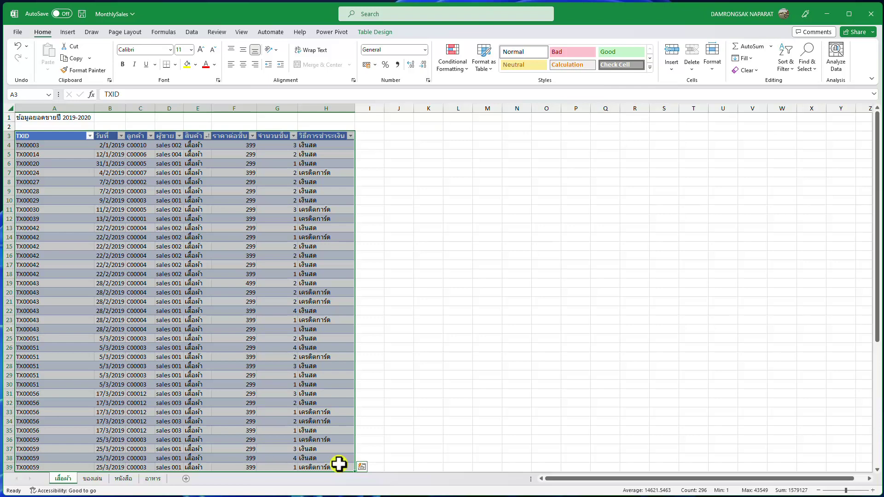
click(29, 145)
click(18, 147)
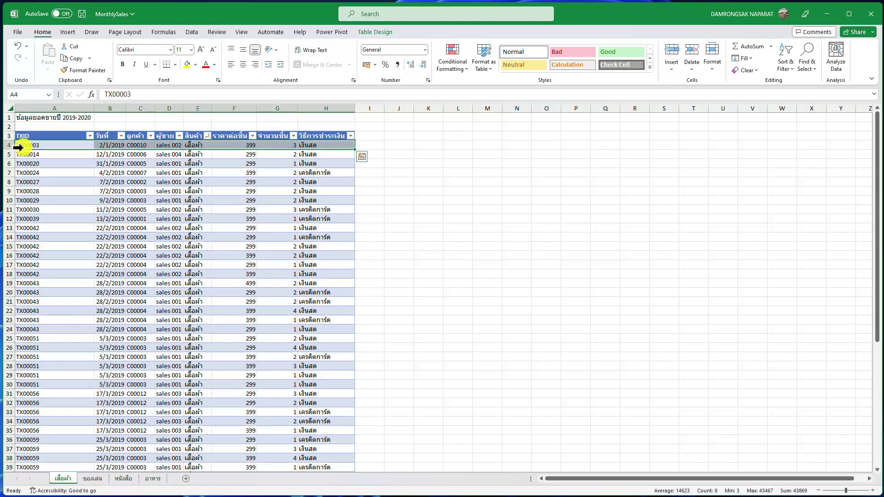
click(112, 145)
click(130, 145)
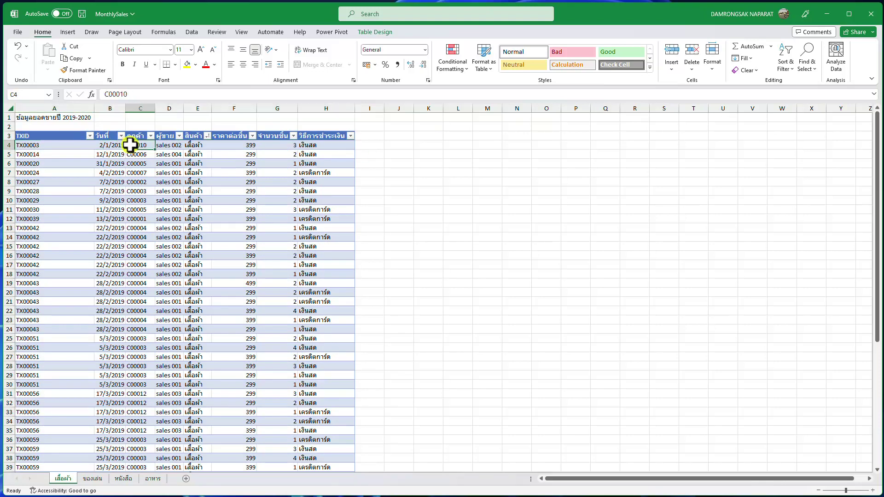
click(195, 148)
click(229, 148)
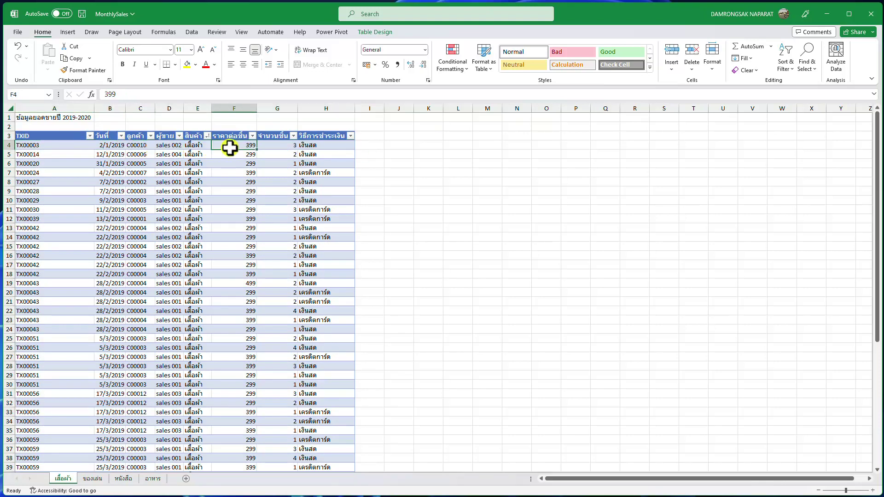
click(276, 148)
click(305, 148)
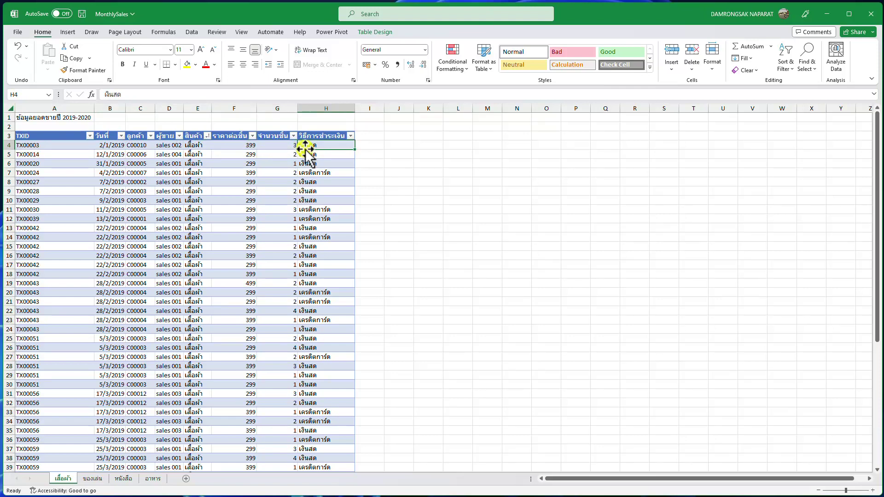
Step: Compare the table layouts of the ของเล่น, หนังสือ and อาหาร sheets, then return to the เสื้อผ้า sheet
click(93, 478)
click(121, 479)
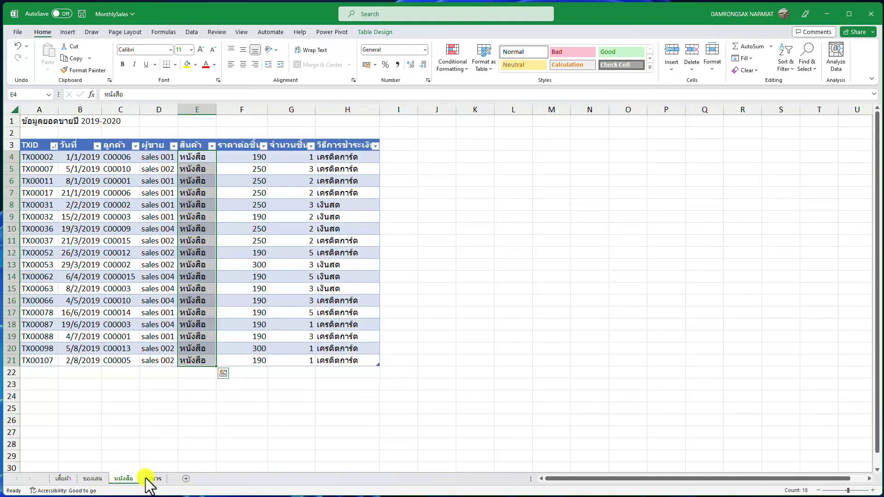
click(143, 478)
click(124, 479)
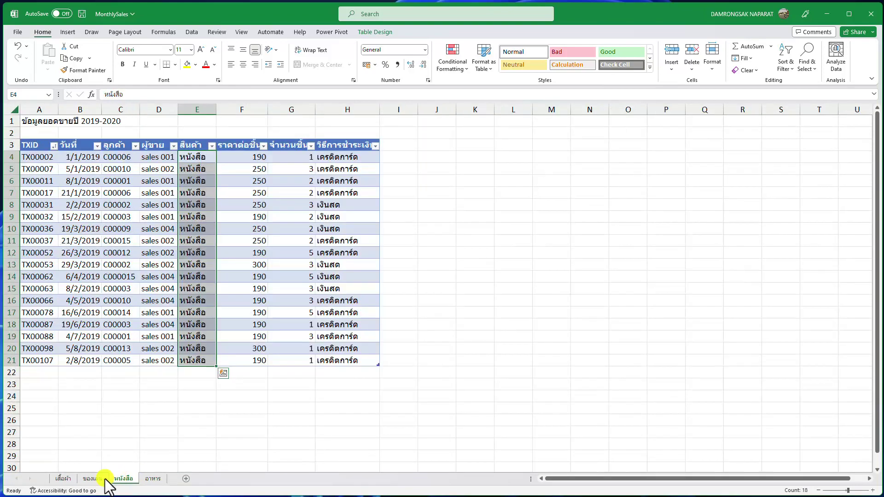
click(95, 479)
click(58, 479)
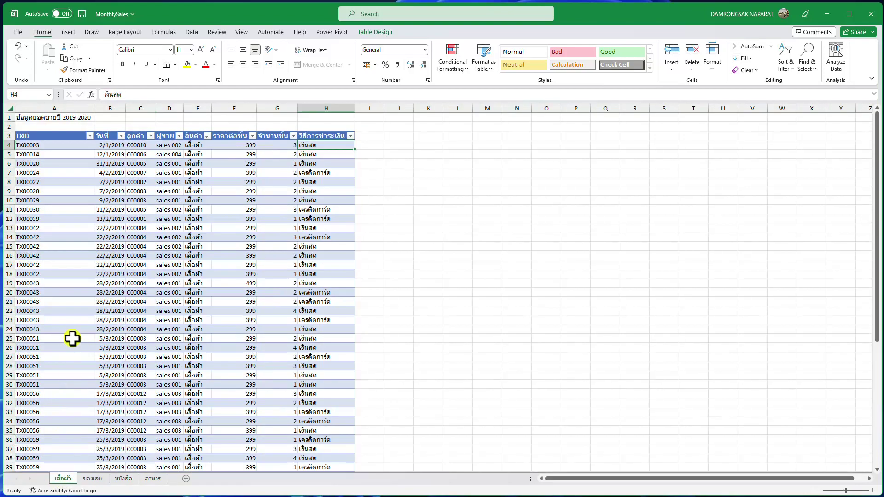
Step: Check the title in A1, cell A2 and the TXID header in A3 on the เสื้อผ้า sheet
click(24, 118)
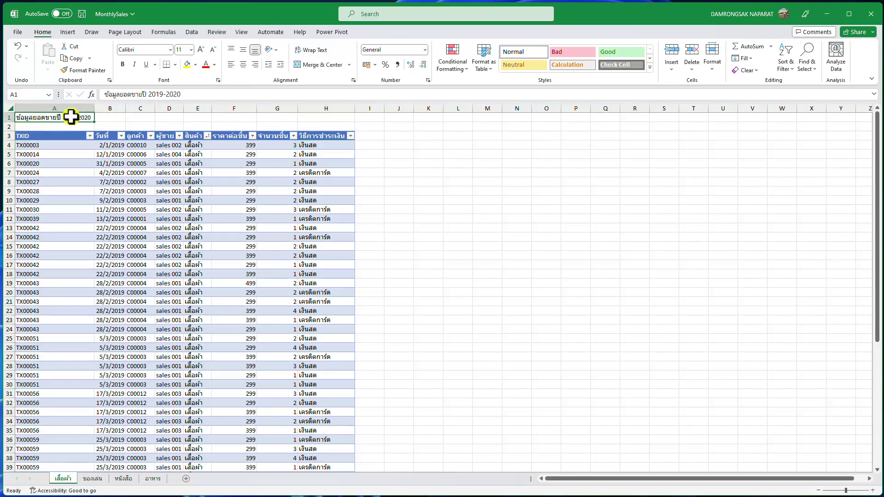
click(44, 124)
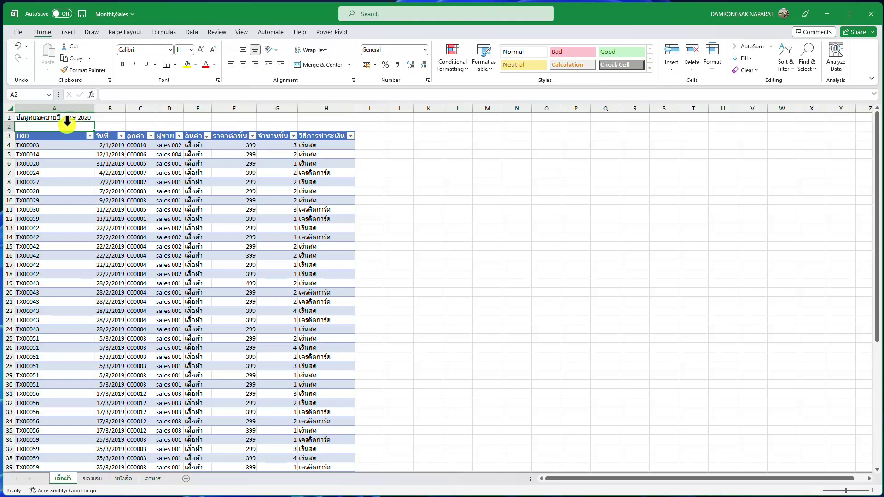
click(50, 138)
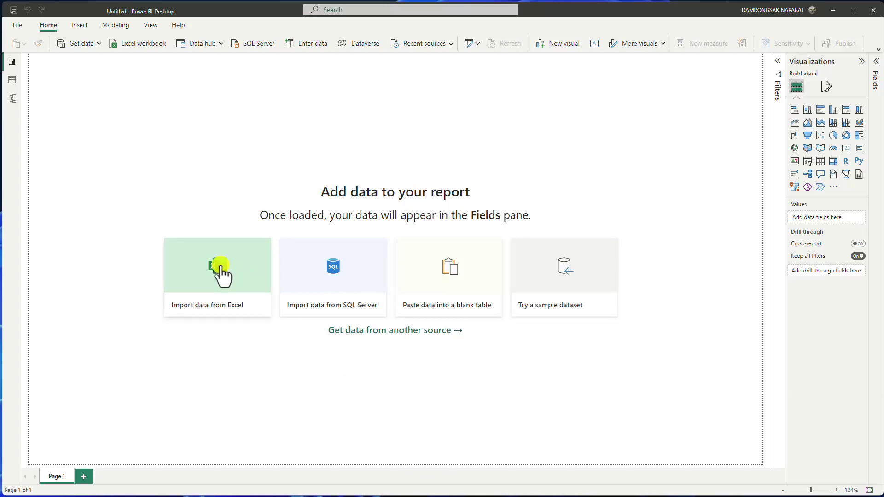
Step: Import the MonthlySales Excel workbook from the Desktop as the report's data source
click(221, 271)
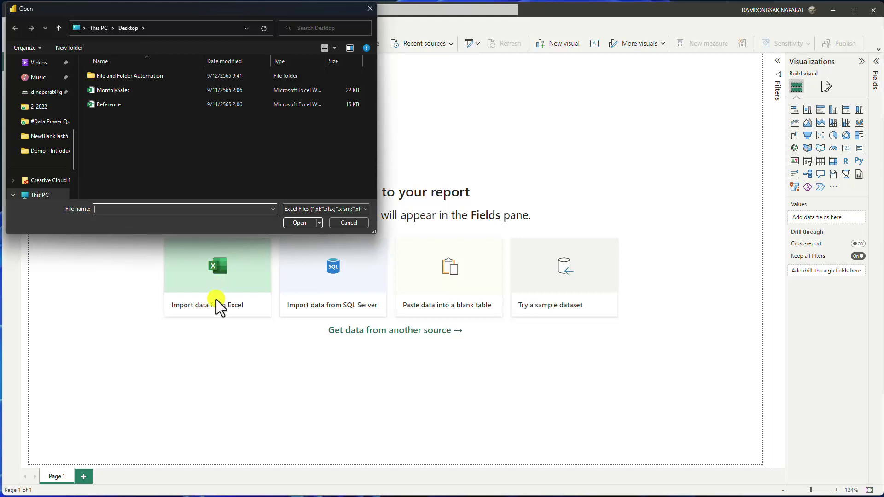
click(106, 86)
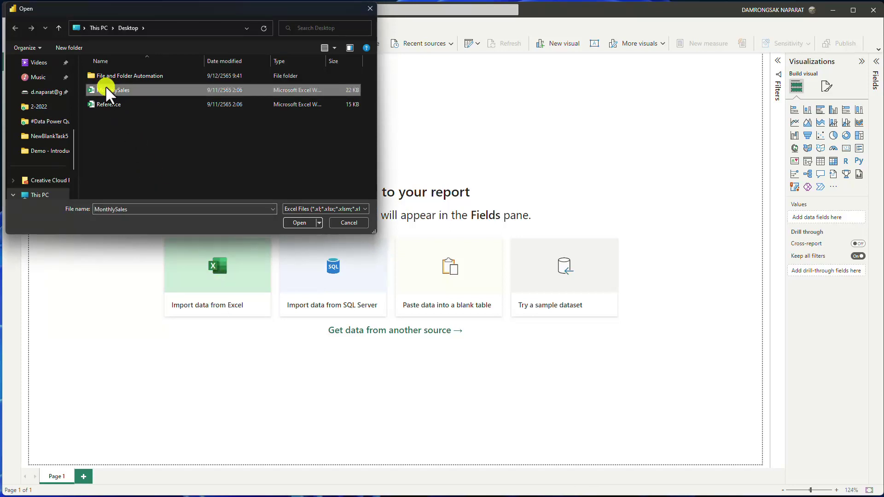
click(293, 223)
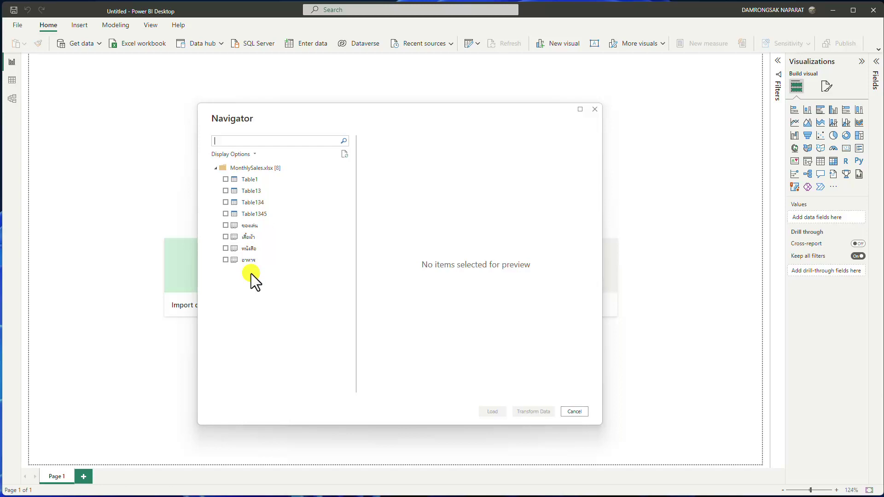
Step: Compare the data previews of Table1 and the เสื้อผ้า sheet, checking their headers and columns, and return to Table1
click(247, 182)
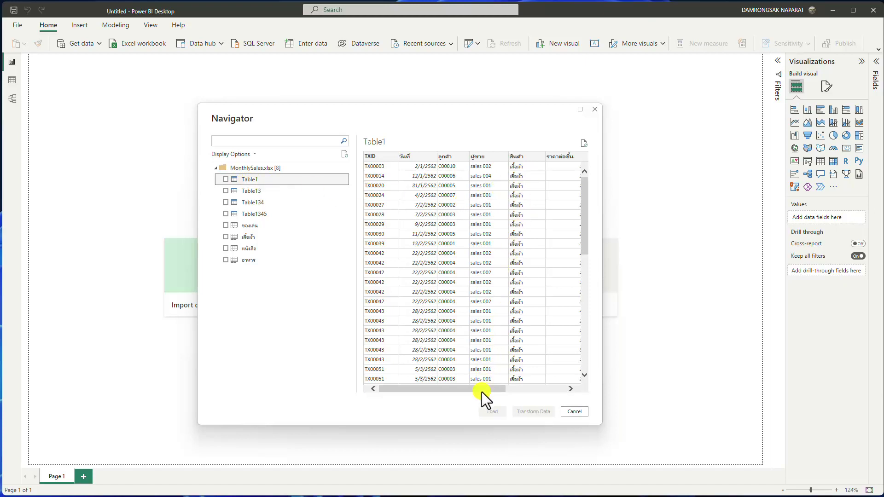
mouse_move(481, 391)
mouse_down()
mouse_move(553, 402)
mouse_move(469, 397)
mouse_up()
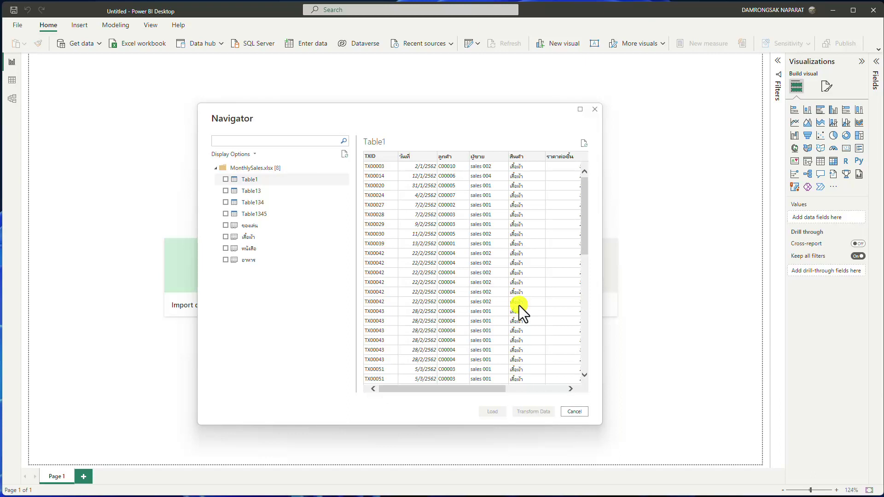
click(255, 239)
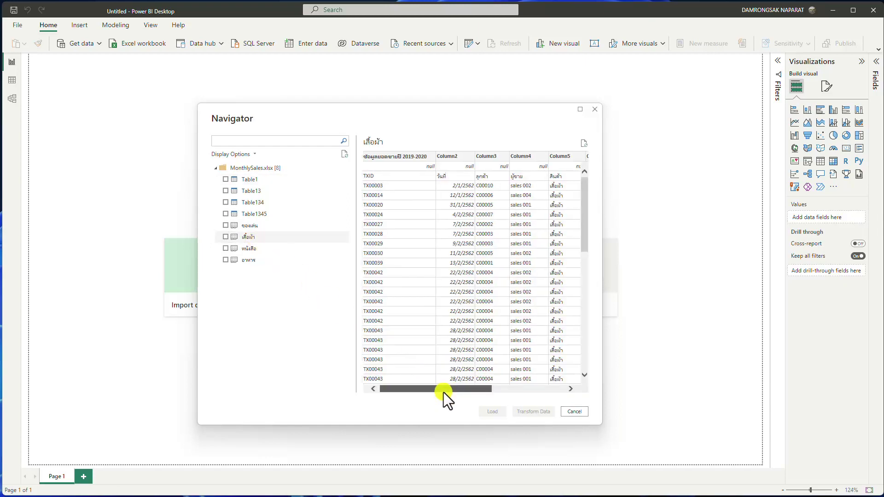
mouse_move(444, 392)
mouse_down()
mouse_move(467, 395)
mouse_move(433, 393)
mouse_up()
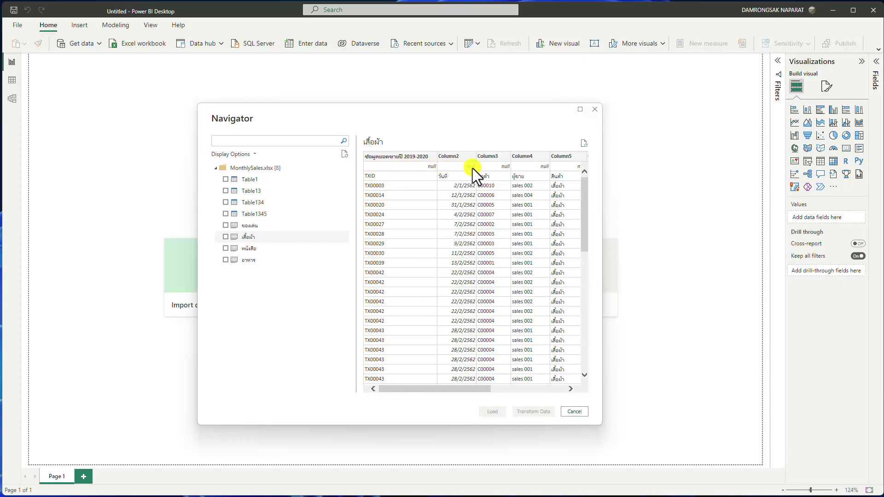
click(247, 182)
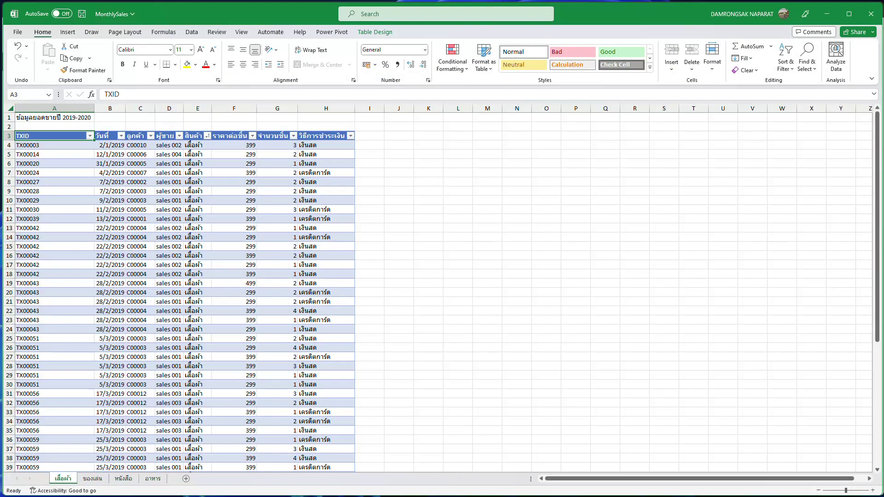
Step: Switch to the MonthlySales workbook in Excel and examine the เสื้อผ้า sheet's full data range, title and table header row
drag(27, 118, 341, 464)
click(110, 171)
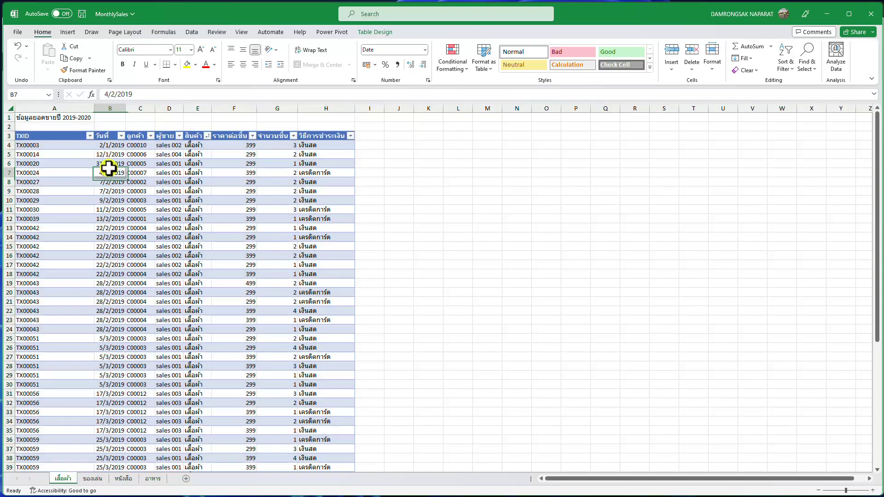
click(64, 145)
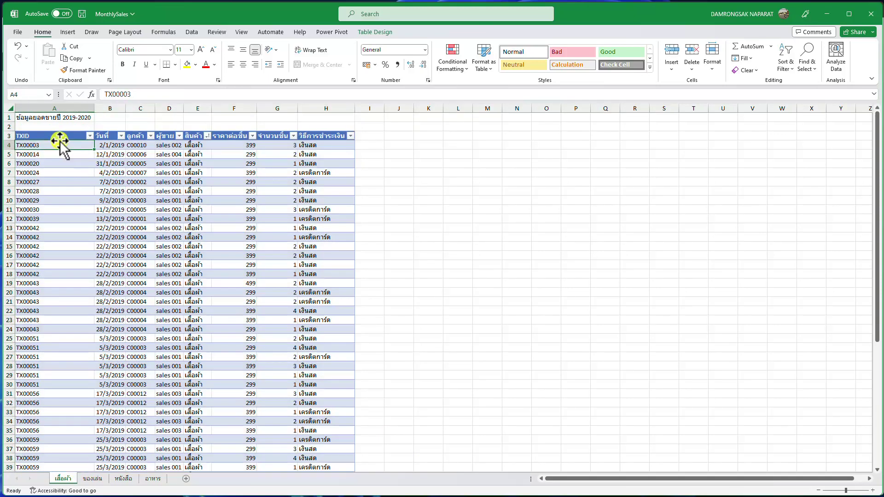
drag(41, 136, 223, 147)
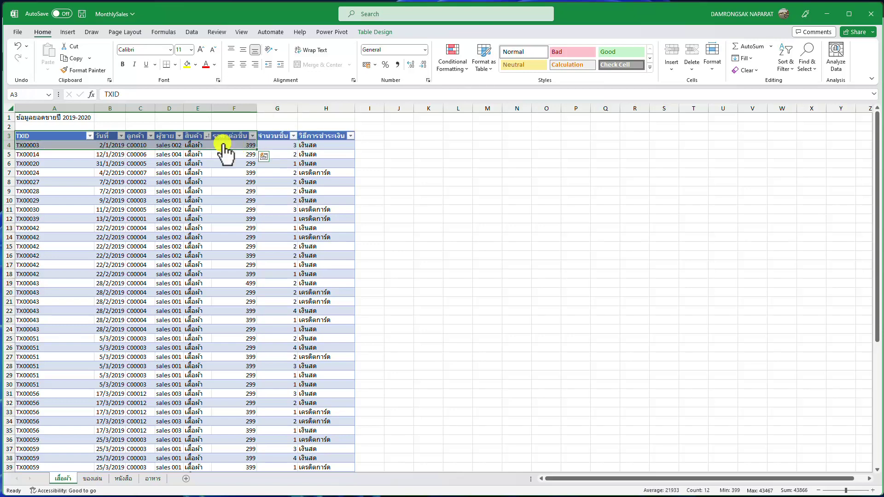
Step: Inspect the extent of the table starting at A3 on the เสื้อผ้า sheet and check its table name in the design properties
click(375, 31)
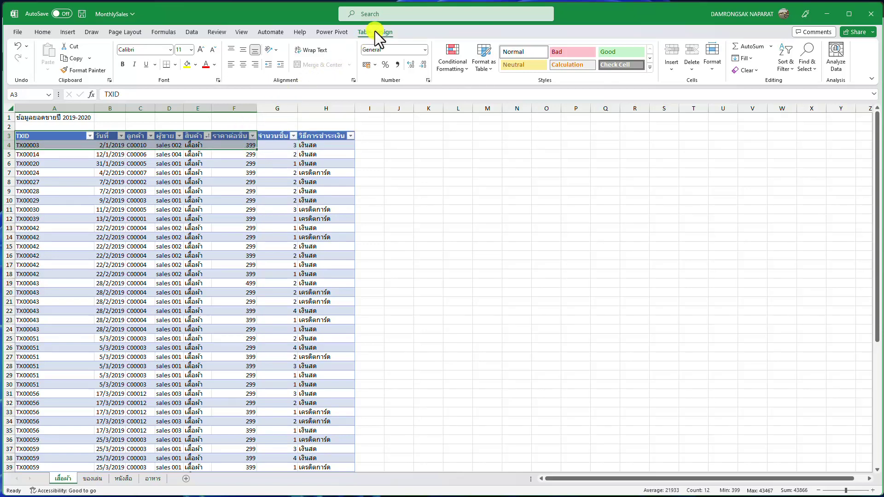
click(41, 146)
click(38, 134)
drag(39, 135, 324, 466)
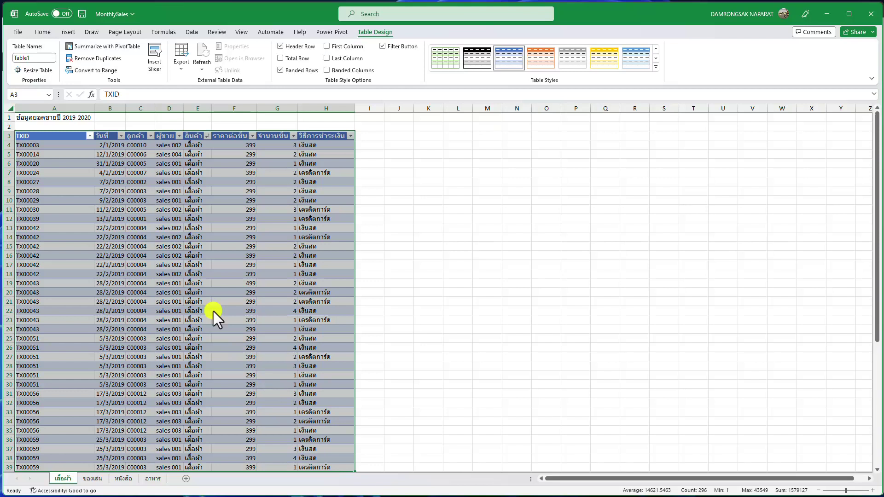
click(20, 58)
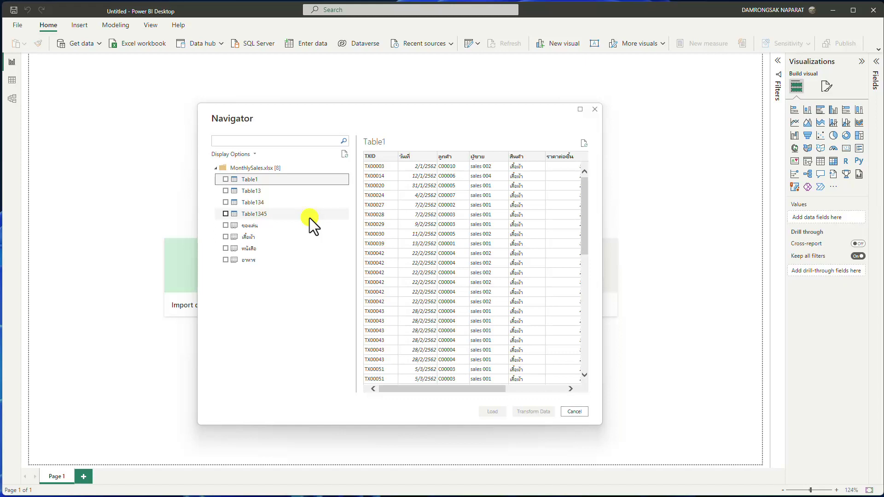
Step: Switch back to Power BI Desktop and send the ของเล่น, เสื้อผ้า, หนังสือ and อาหาร sheets to Power Query for transformation
click(251, 226)
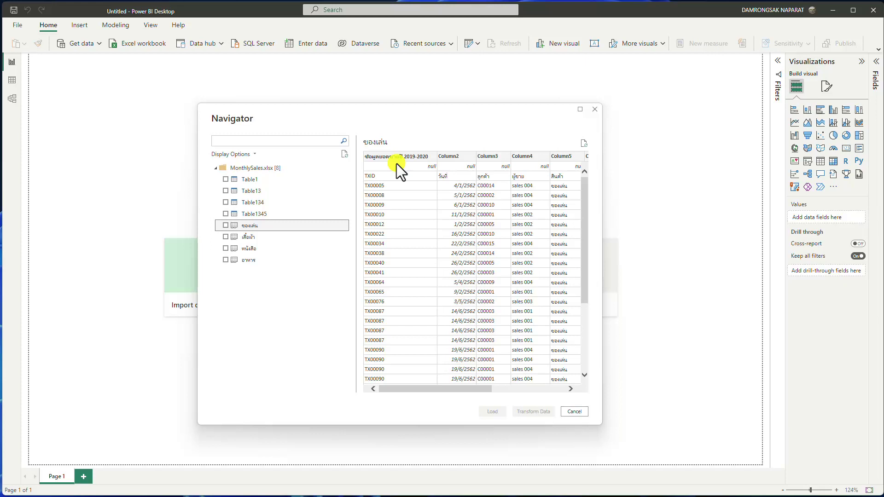
click(226, 226)
click(227, 238)
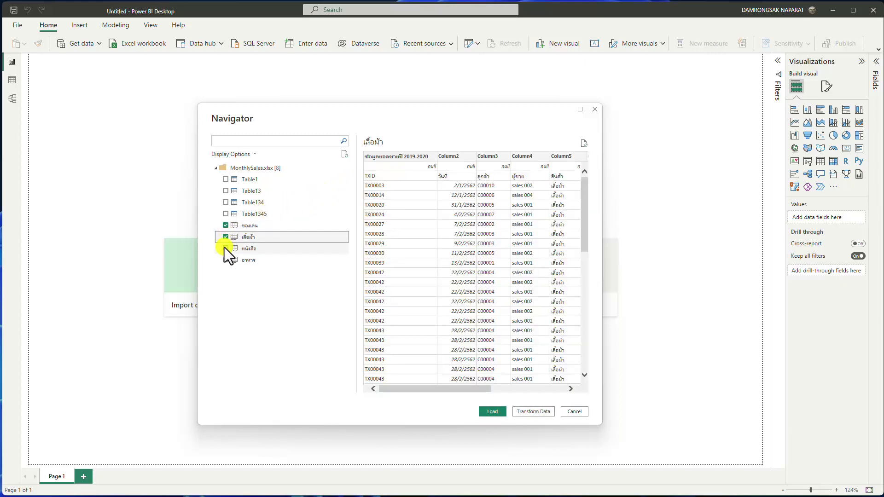
click(225, 248)
click(225, 261)
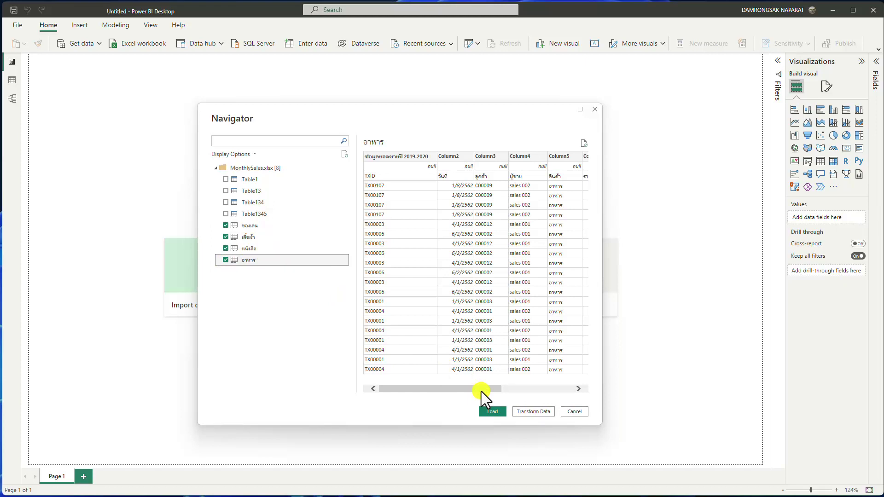
click(534, 411)
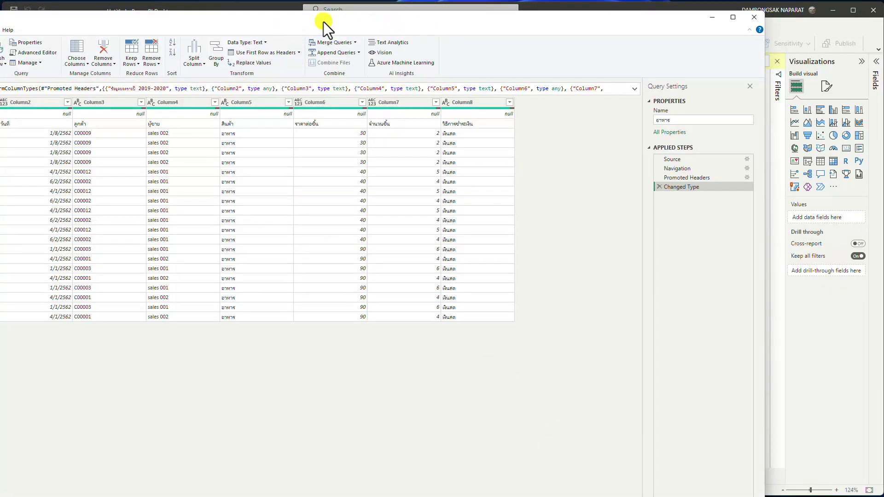
Step: Resize and reposition the Power Query Editor window so that its queries, data and settings all fit on screen
double_click(214, 16)
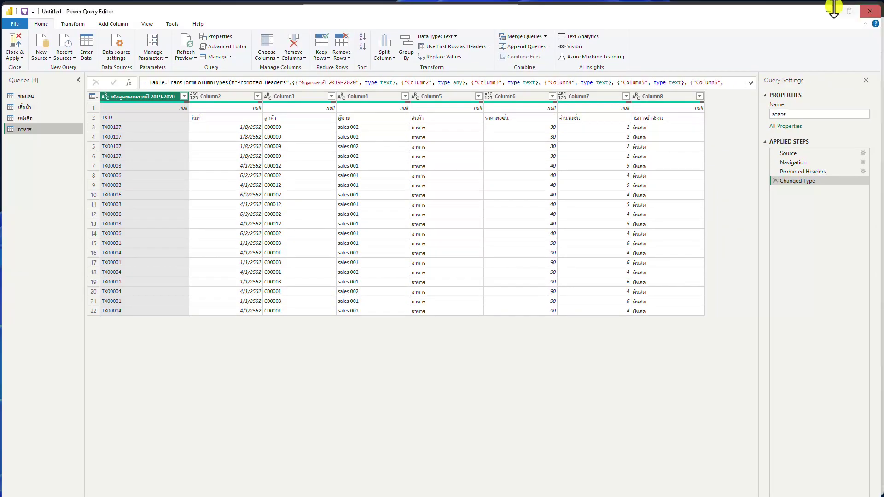
drag(6, 5, 77, 210)
drag(239, 216, 268, 85)
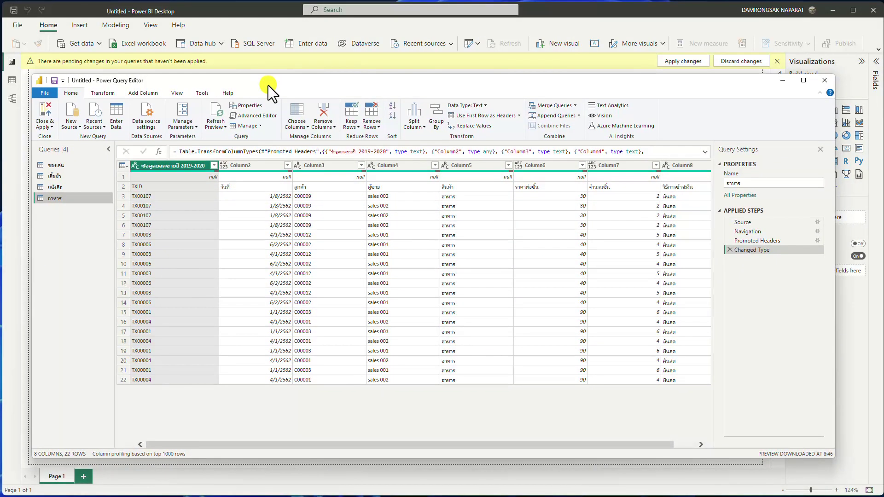